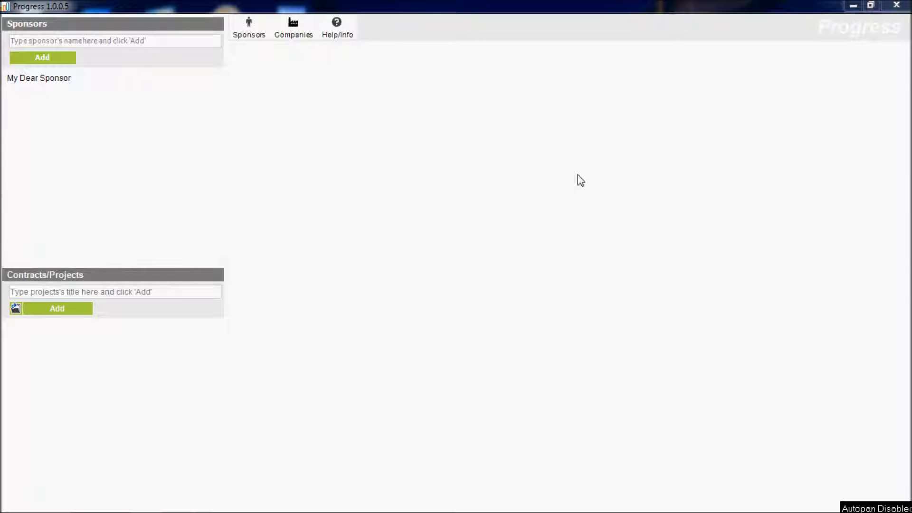
Open the planning schedule of My First Project under My Dear Sponsor and widen the task table
{"action": "left_click", "coordinate": [20, 77]}
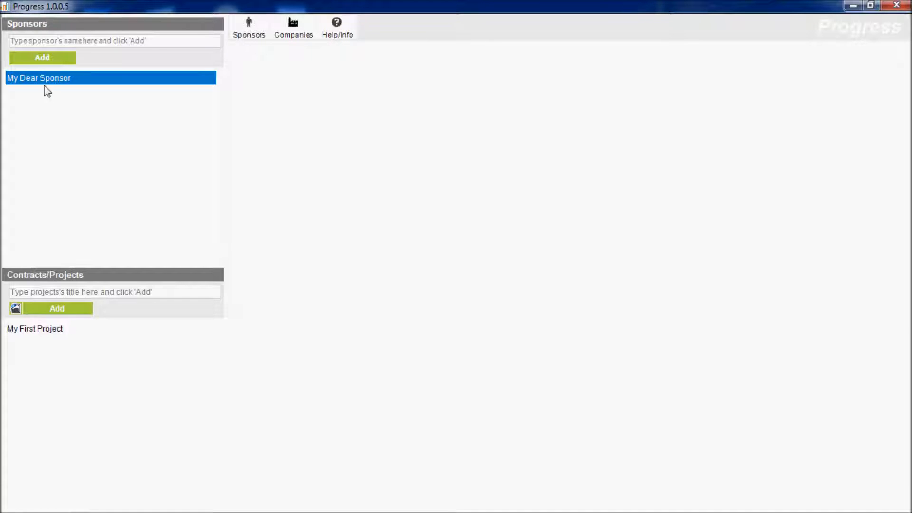
{"action": "left_click", "coordinate": [43, 330]}
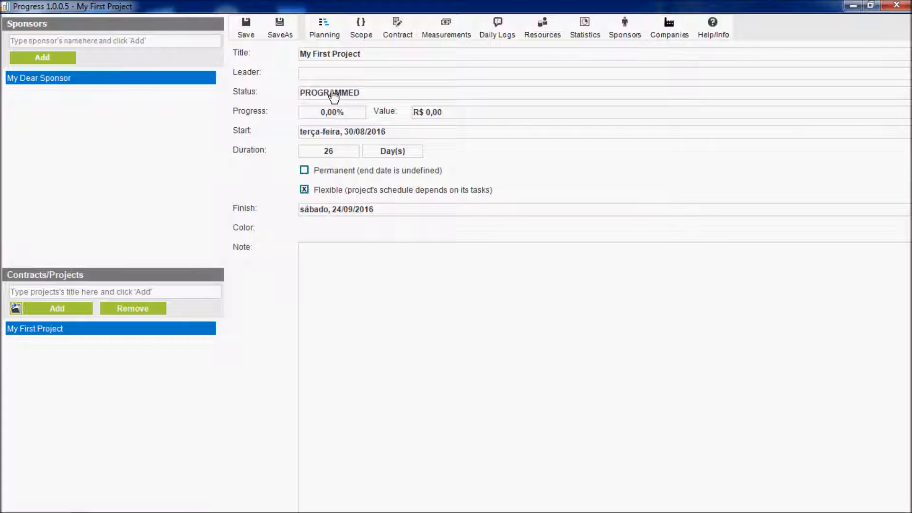
{"action": "left_click", "coordinate": [323, 29]}
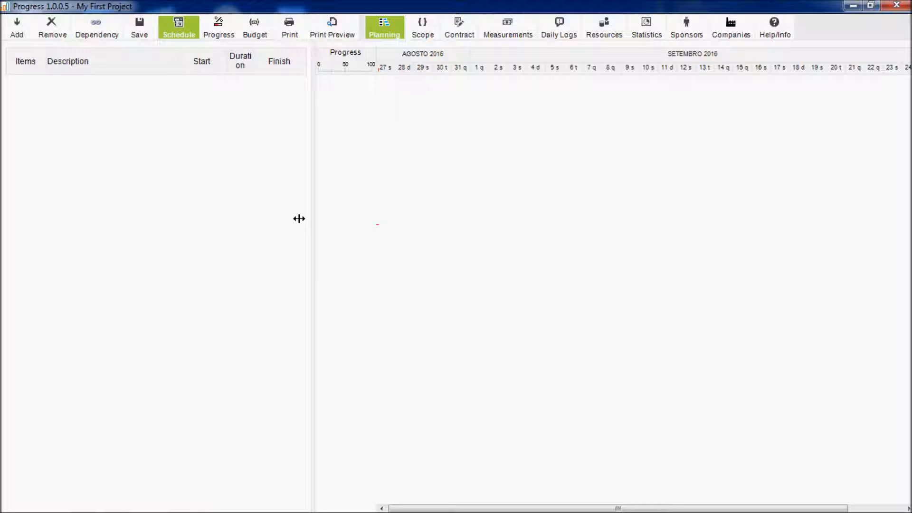
{"action": "left_click_drag", "start_coordinate": [310, 212], "coordinate": [402, 226]}
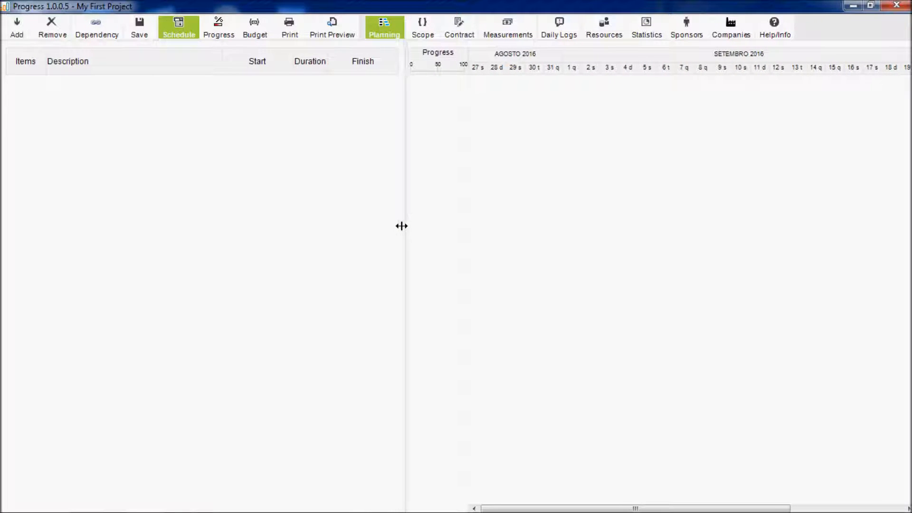
Add eight new task lines to the empty project schedule
{"action": "left_click", "coordinate": [16, 34]}
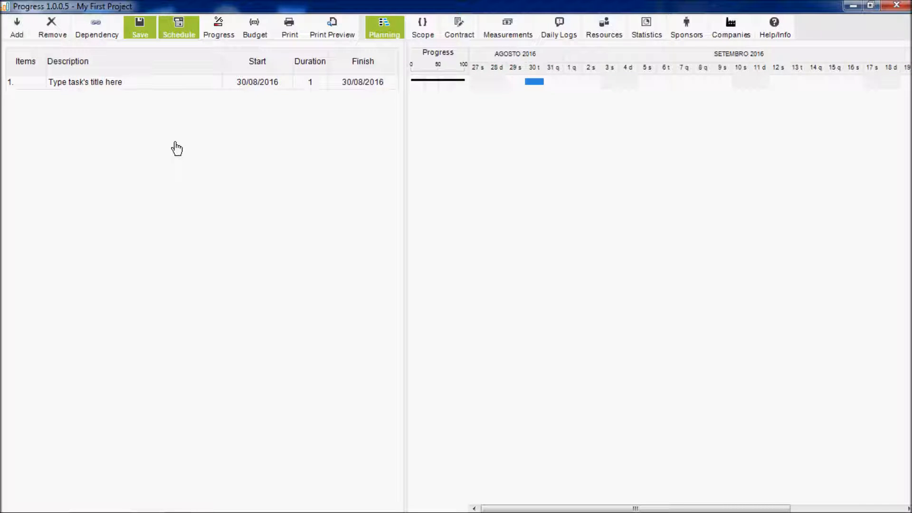
{"action": "key", "text": "Insert"}
{"action": "key", "text": "Insert"}
{"action": "key", "text": "Insert"}
{"action": "key", "text": "Insert"}
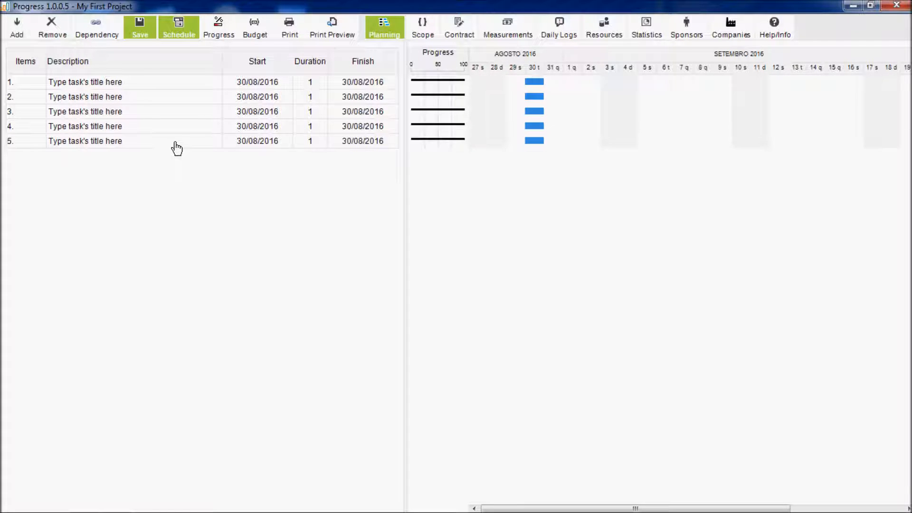
{"action": "key", "text": "Insert"}
{"action": "key", "text": "Insert"}
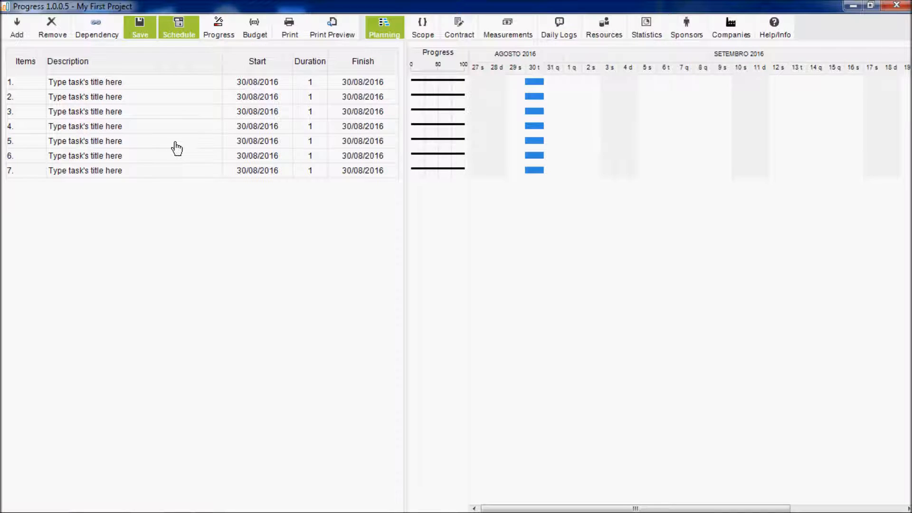
{"action": "key", "text": "Insert"}
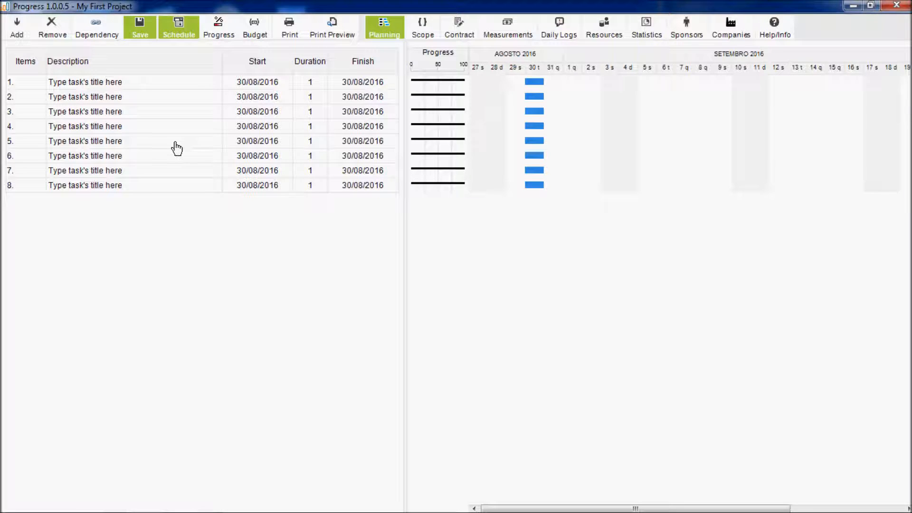
{"action": "left_click", "coordinate": [141, 86]}
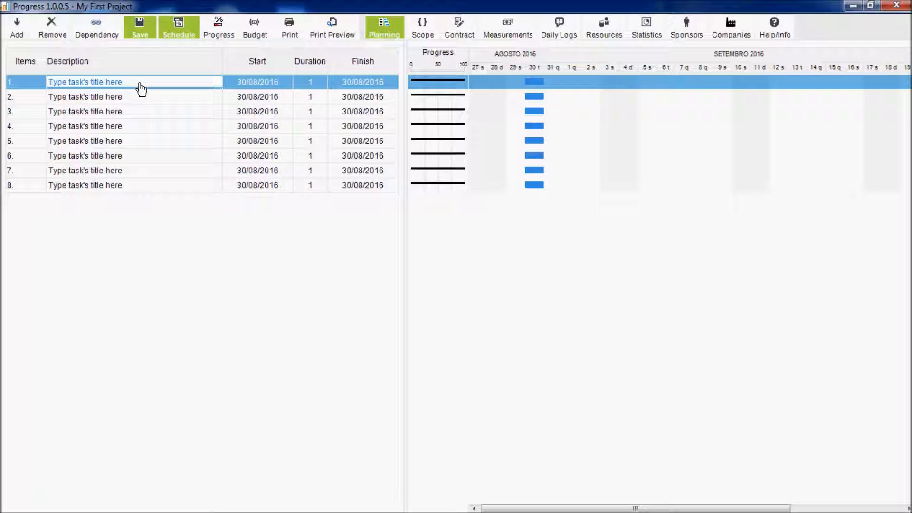
{"action": "key", "text": "Down"}
{"action": "key", "text": "Down"}
{"action": "key", "text": "Down"}
{"action": "key", "text": "Down"}
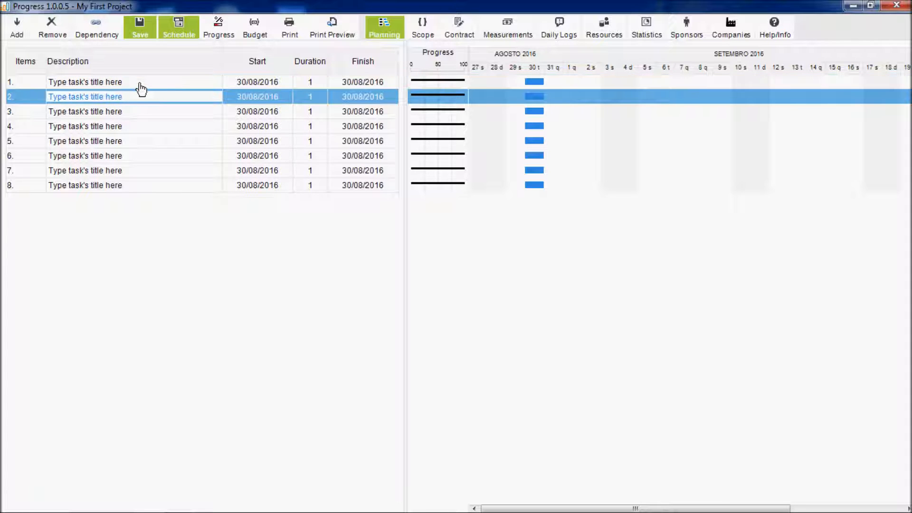
{"action": "key", "text": "Escape"}
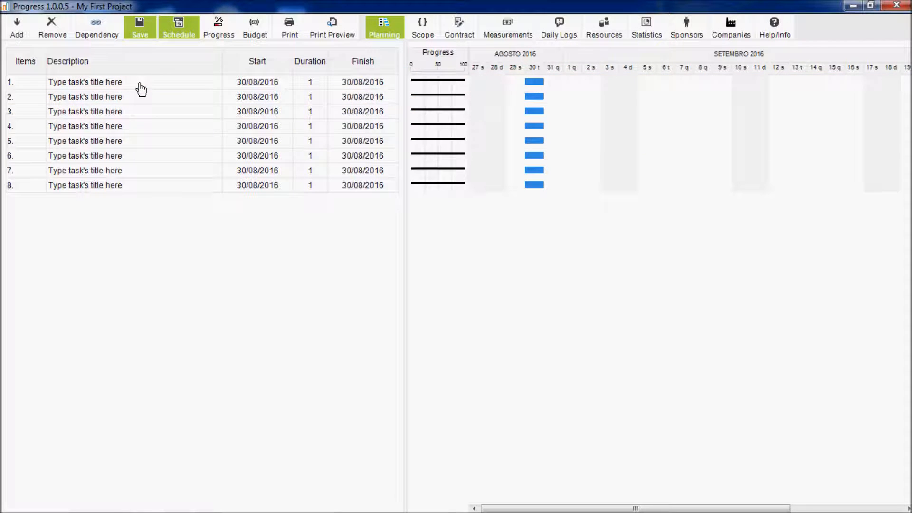
{"action": "left_click", "coordinate": [141, 85]}
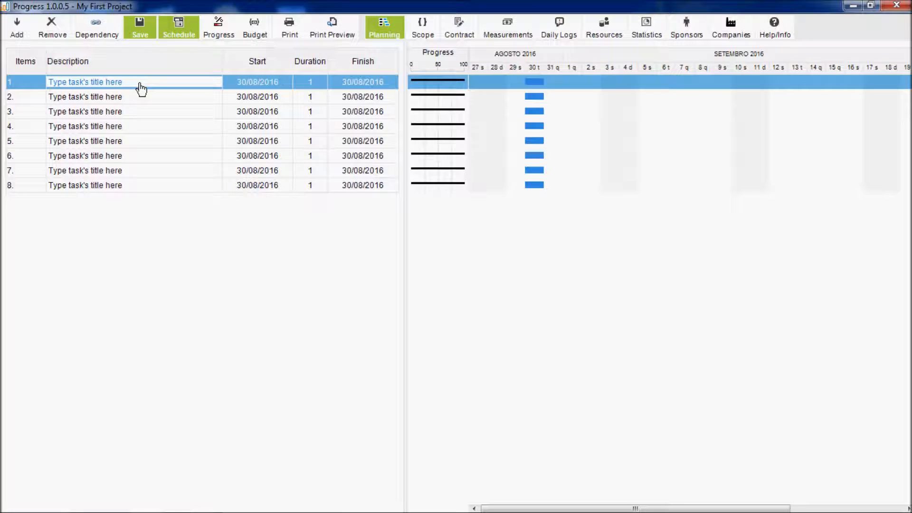
{"action": "key", "text": "Down"}
{"action": "key", "text": "Down"}
{"action": "key", "text": "Up"}
{"action": "key", "text": "Escape"}
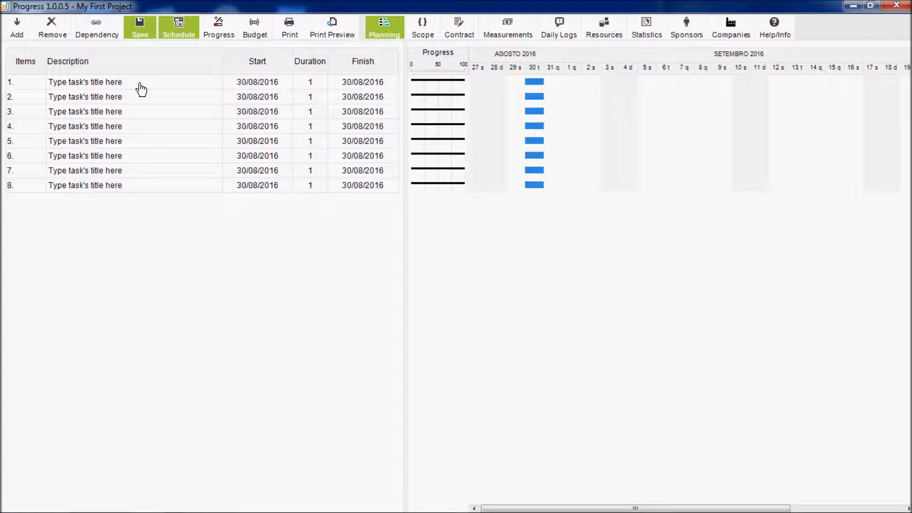
Name the first five schedule lines Task 1, Task 2, Task 3, Task 4 and Task 5
{"action": "left_click", "coordinate": [140, 88]}
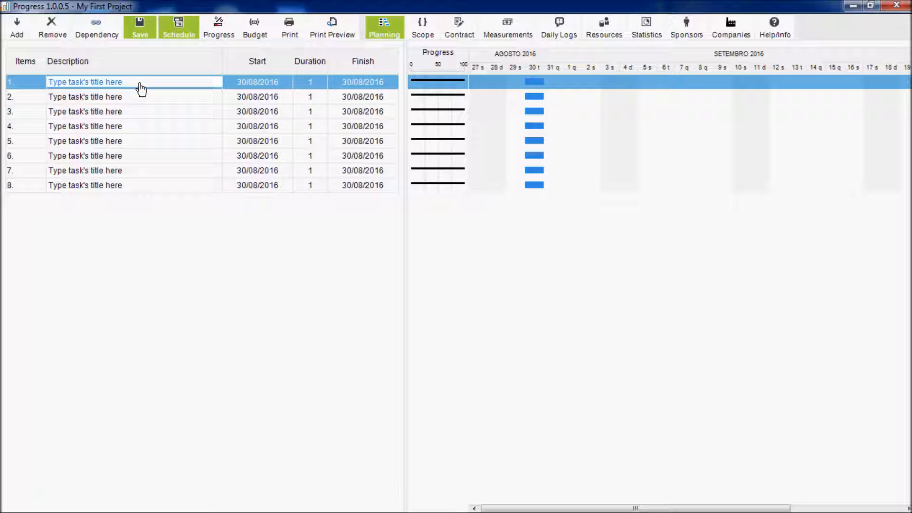
{"action": "type", "text": "Task 1"}
{"action": "key", "text": "Return"}
{"action": "type", "text": "Task 2"}
{"action": "key", "text": "Return"}
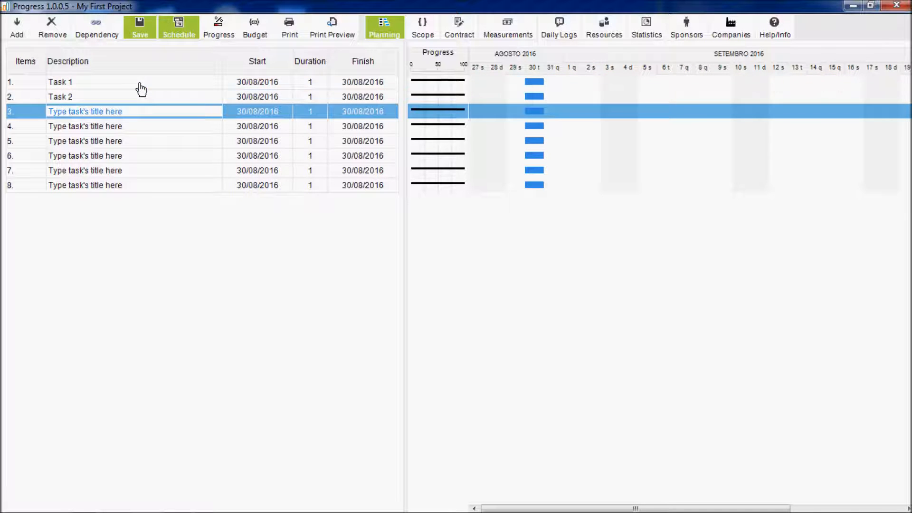
{"action": "type", "text": "Task 3"}
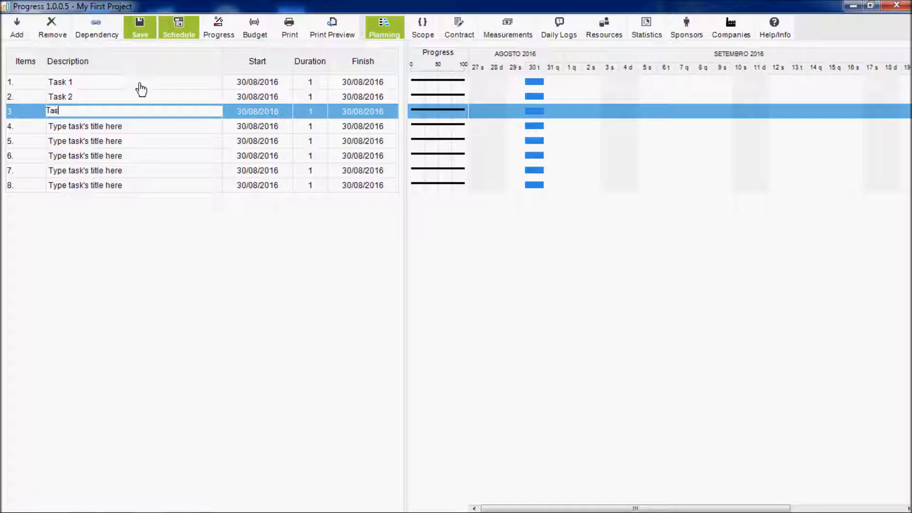
{"action": "key", "text": "Return"}
{"action": "type", "text": "Task 4"}
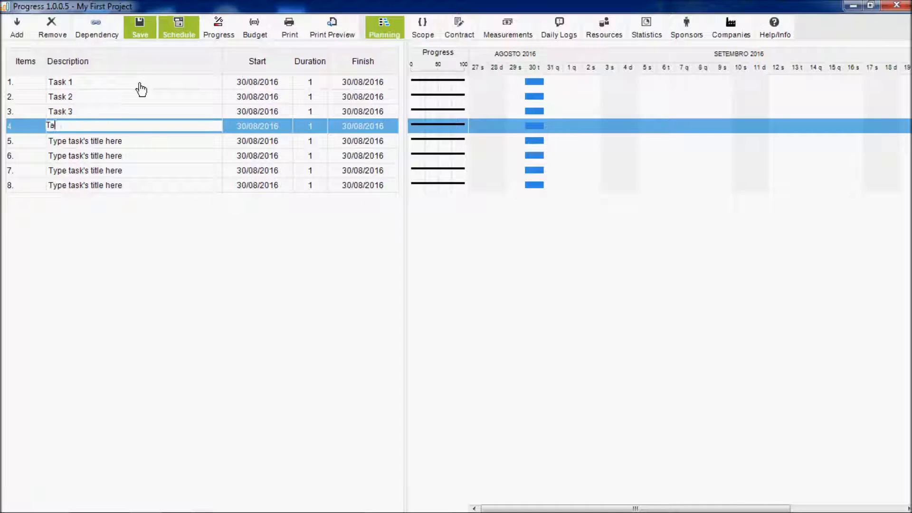
{"action": "key", "text": "Return"}
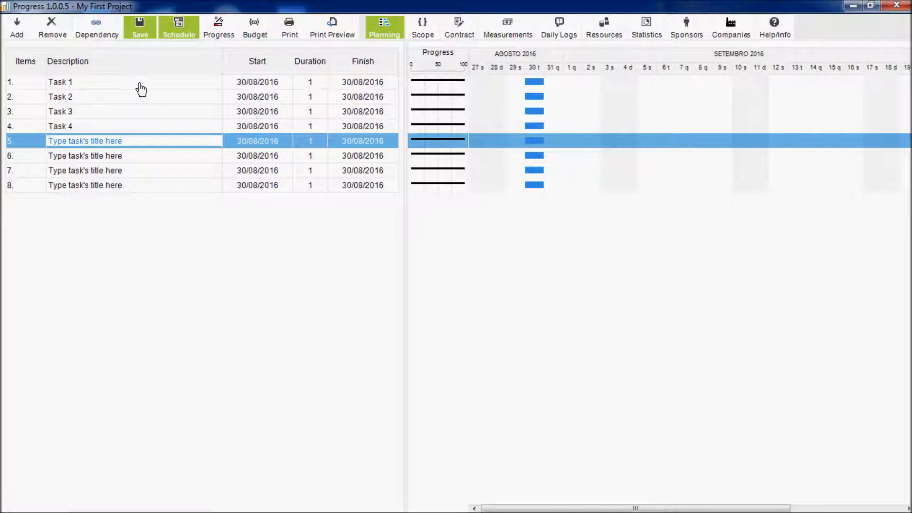
{"action": "type", "text": "Task 5"}
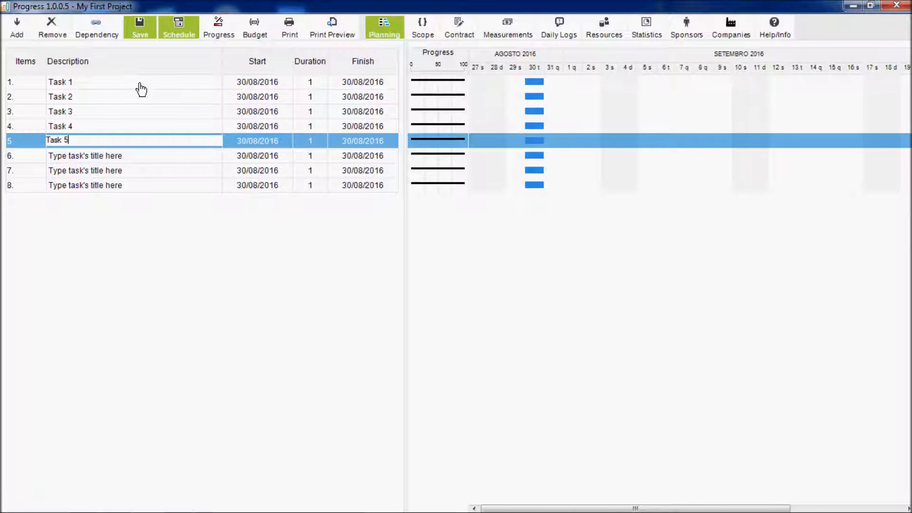
{"action": "key", "text": "Return"}
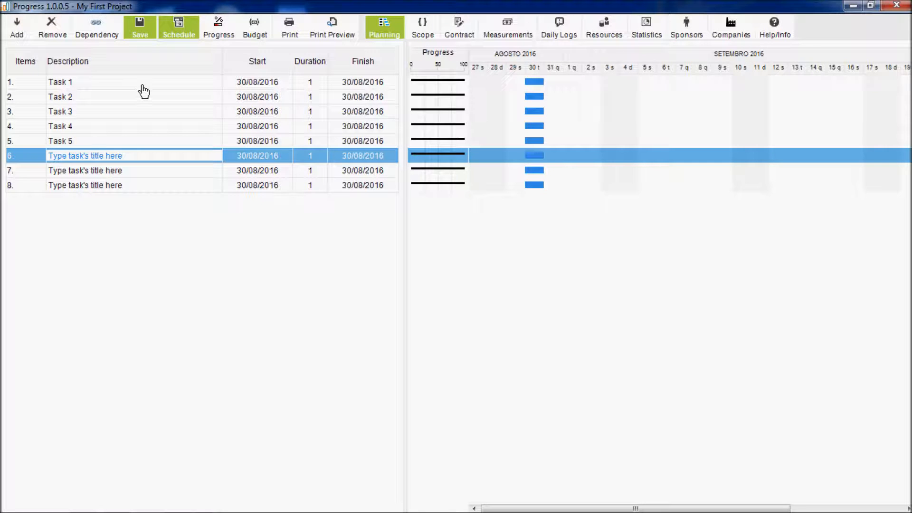
Remove the three unnamed tasks, lines 6 to 8, from the schedule
{"action": "right_click", "coordinate": [162, 155]}
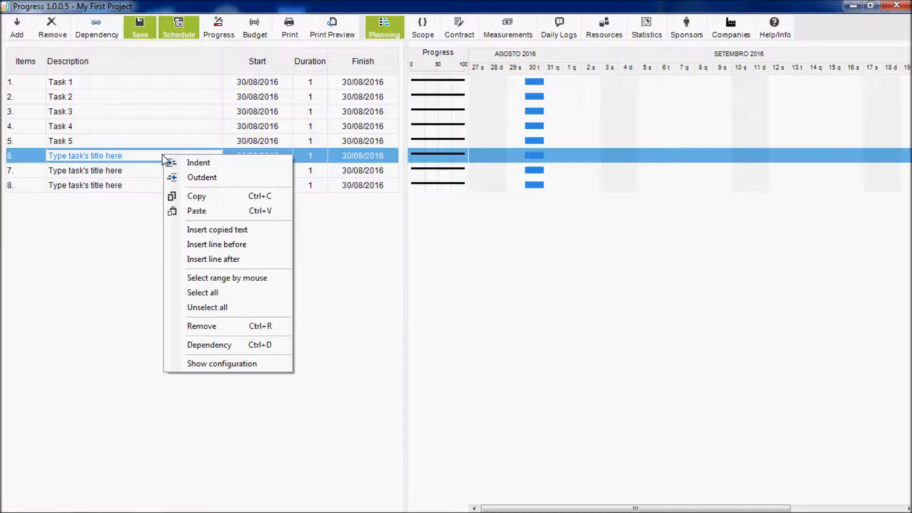
{"action": "left_click", "coordinate": [157, 238]}
{"action": "left_click_drag", "start_coordinate": [163, 159], "coordinate": [163, 189]}
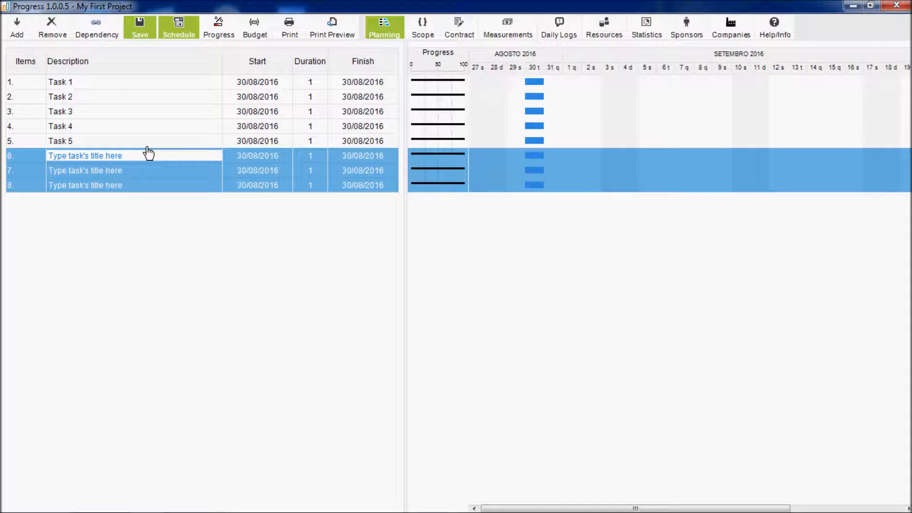
{"action": "key", "text": "Delete"}
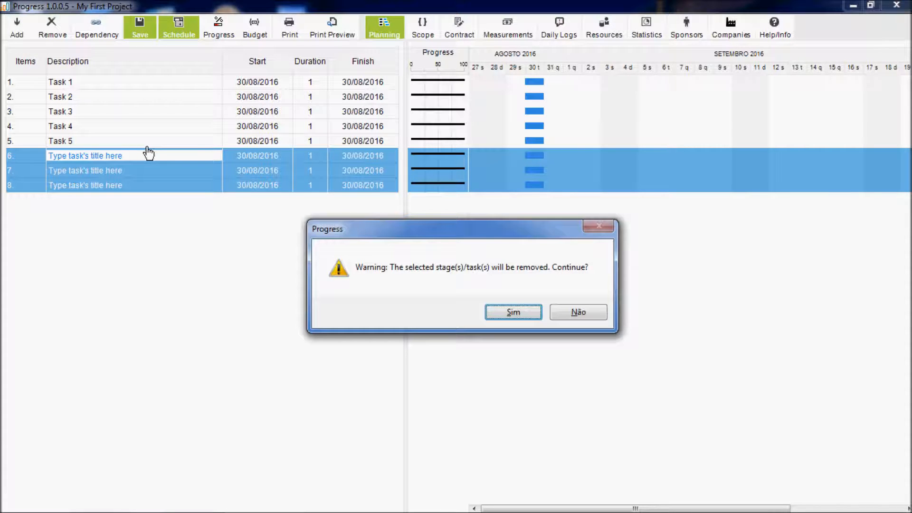
{"action": "left_click", "coordinate": [512, 313]}
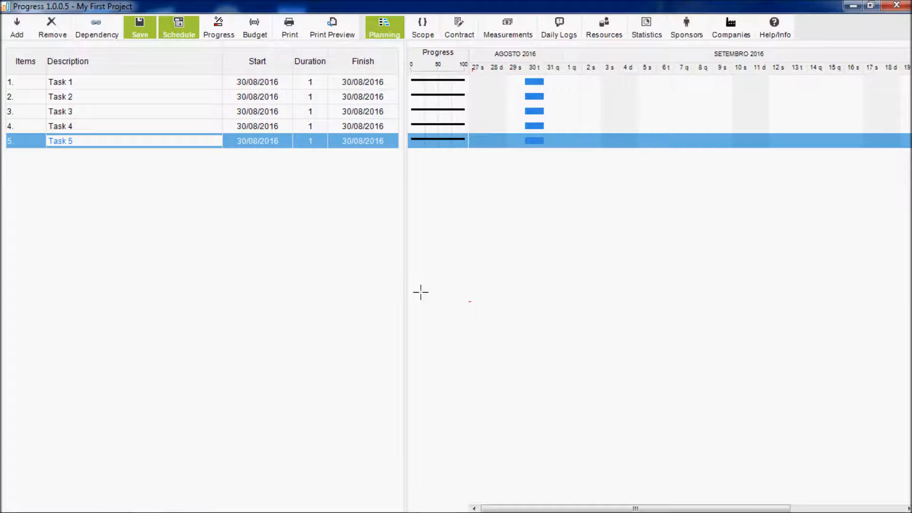
{"action": "key", "text": "Up"}
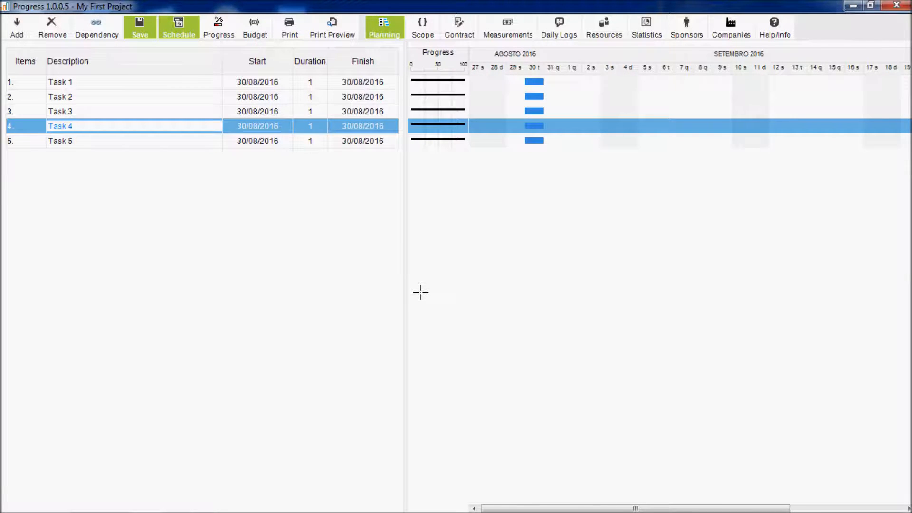
{"action": "key", "text": "Up"}
{"action": "key", "text": "Up"}
{"action": "key", "text": "Up"}
{"action": "key", "text": "Down"}
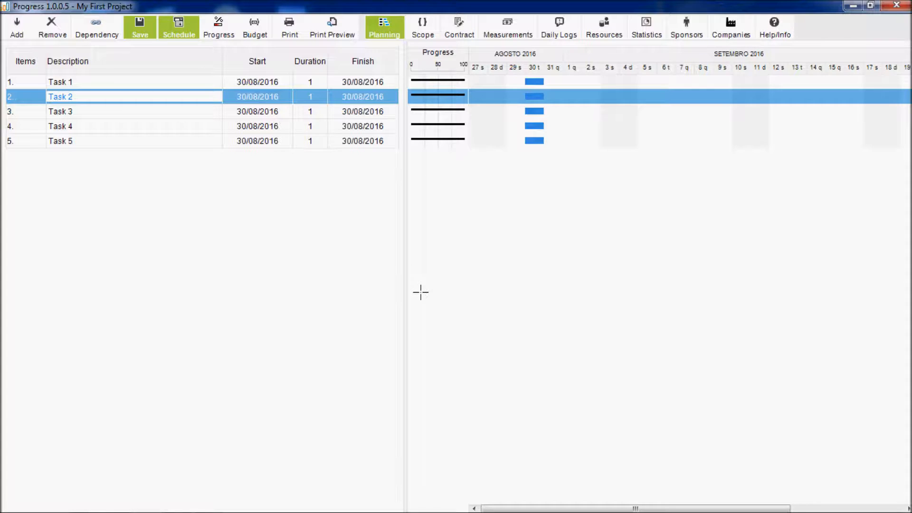
{"action": "left_click", "coordinate": [421, 292]}
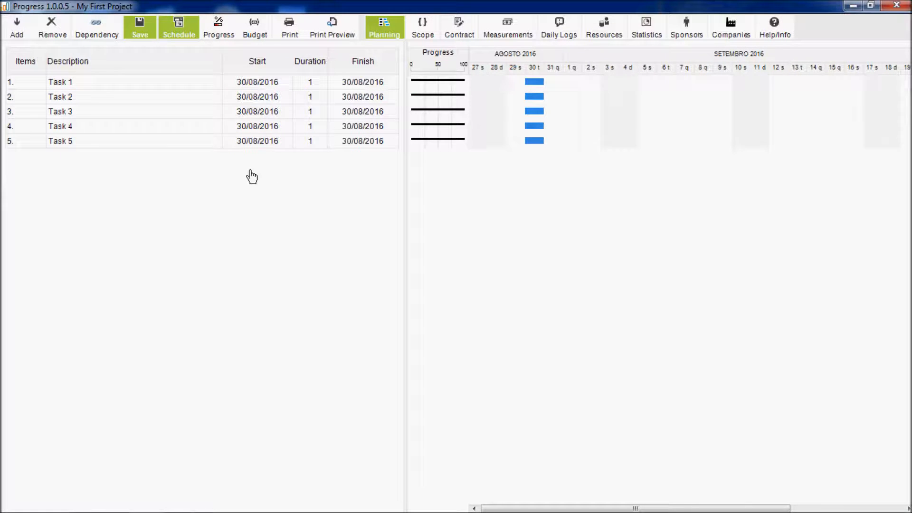
Make Task 2 dependent on Task 1 so it starts 1 day after Task 1's end, and save the project
{"action": "left_click", "coordinate": [158, 101]}
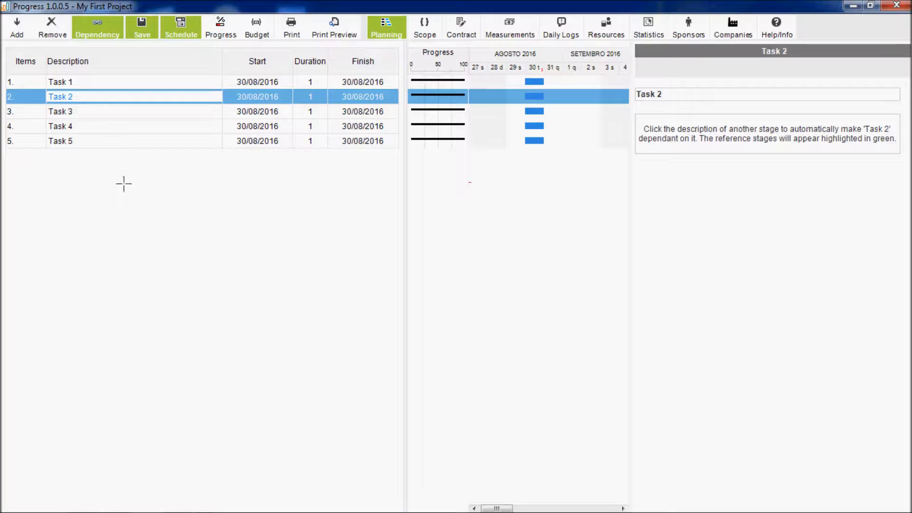
{"action": "left_click", "coordinate": [95, 84]}
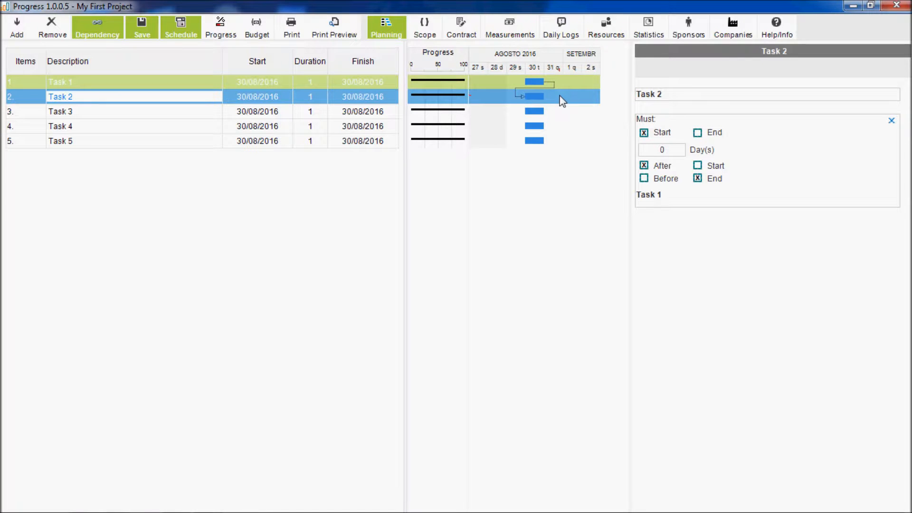
{"action": "left_click", "coordinate": [670, 150]}
{"action": "left_click", "coordinate": [679, 148]}
{"action": "left_click", "coordinate": [704, 226]}
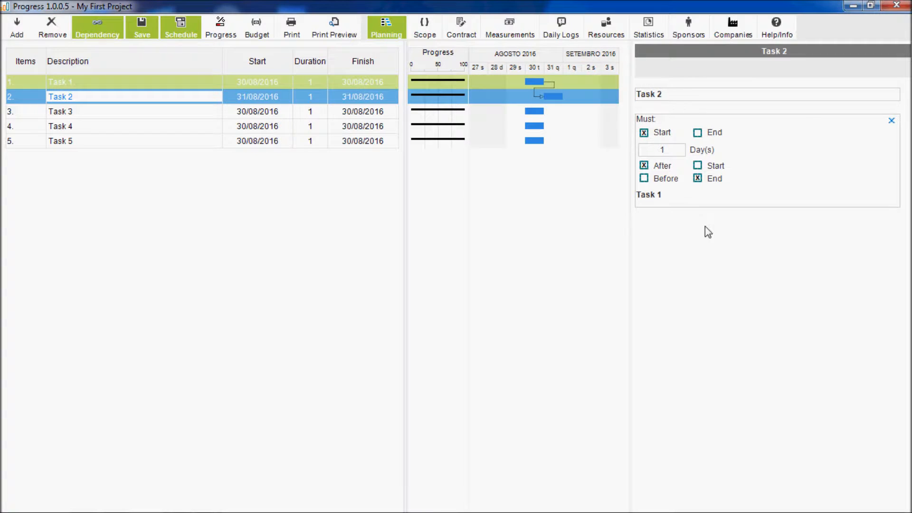
{"action": "left_click", "coordinate": [681, 150]}
{"action": "left_click", "coordinate": [717, 220]}
{"action": "left_click", "coordinate": [191, 37]}
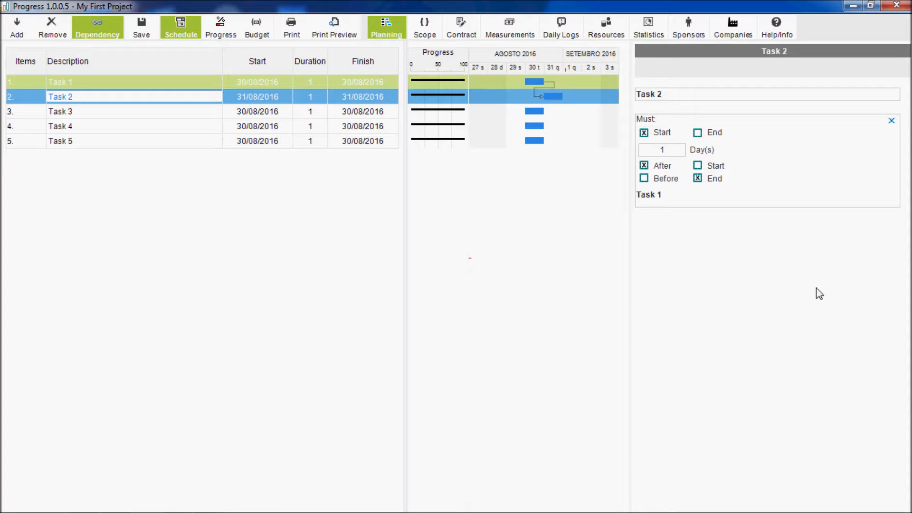
Make Task 3 dependent on Task 2
{"action": "key", "text": "Down"}
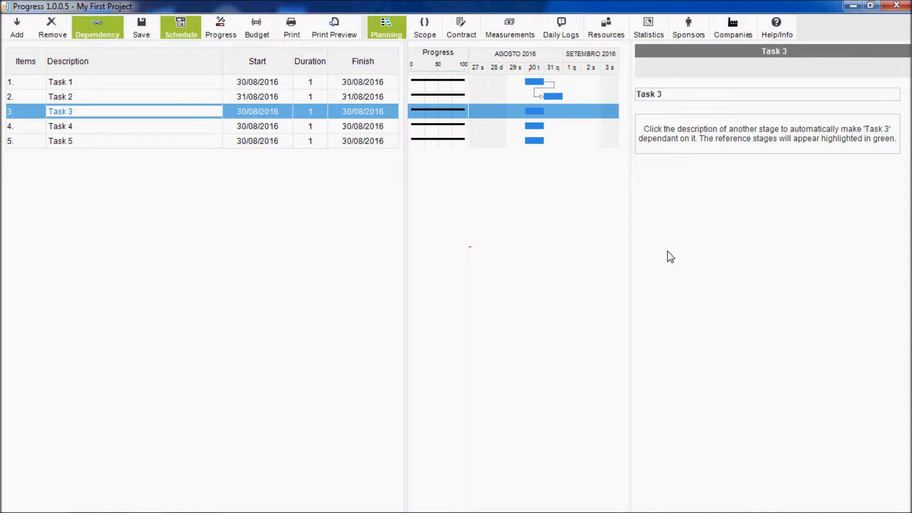
{"action": "key", "text": "Up"}
{"action": "key", "text": "Down"}
{"action": "key", "text": "Up"}
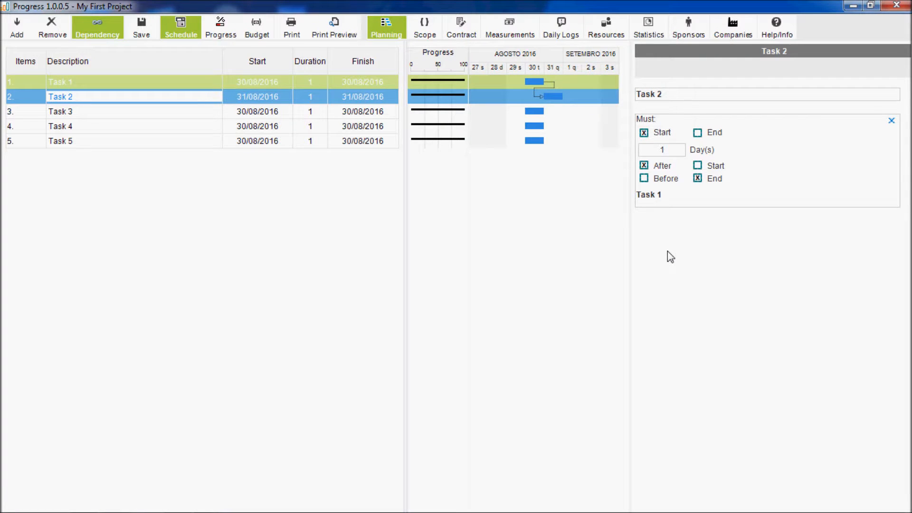
{"action": "key", "text": "Down"}
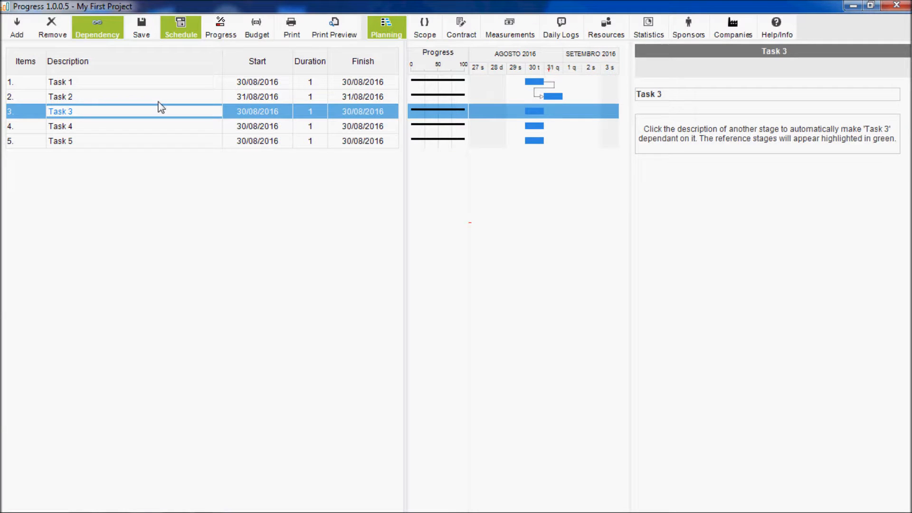
{"action": "left_click", "coordinate": [149, 93]}
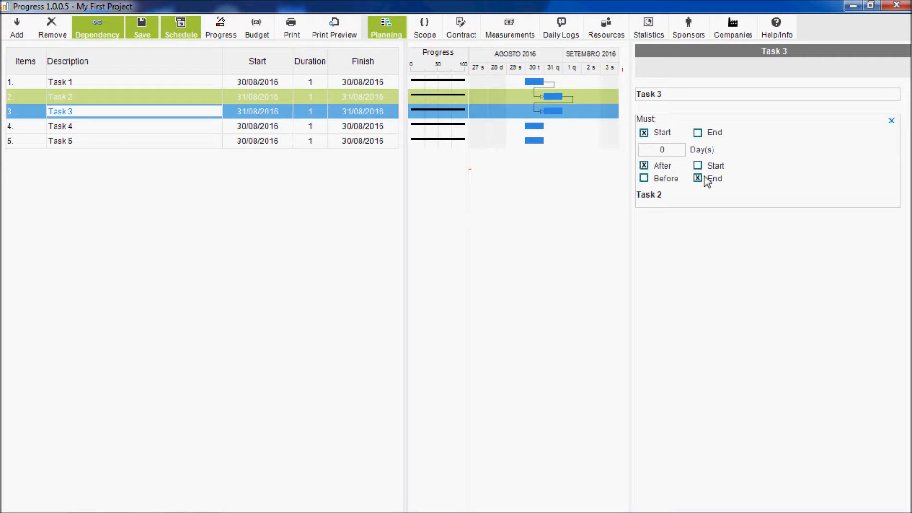
Set Task 3 to start 1 day after Task 2's end, and make Task 4 start 1 day after Task 3's end
{"action": "left_click", "coordinate": [679, 147]}
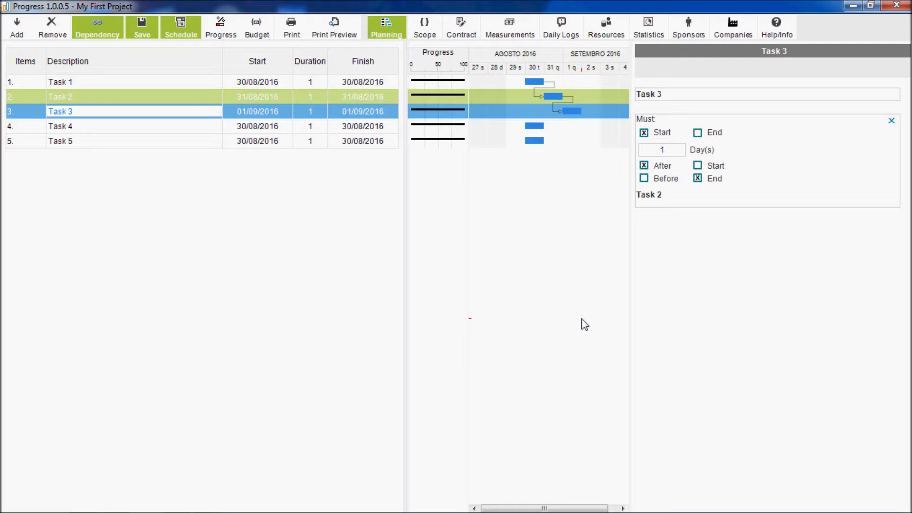
{"action": "key", "text": "Down"}
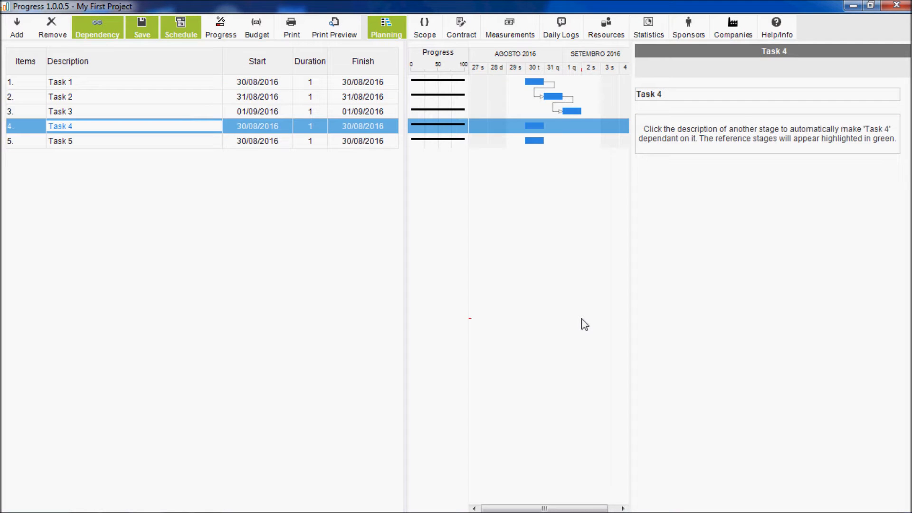
{"action": "left_click", "coordinate": [88, 114]}
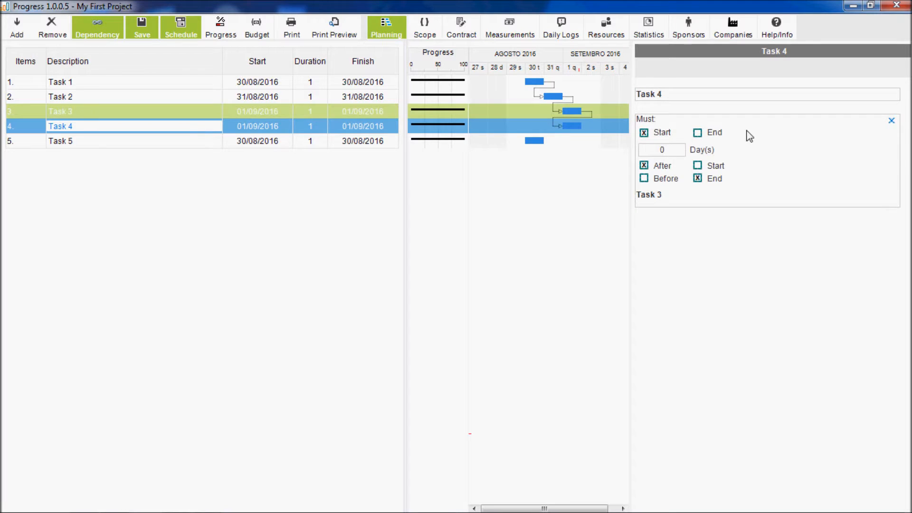
{"action": "left_click", "coordinate": [680, 147]}
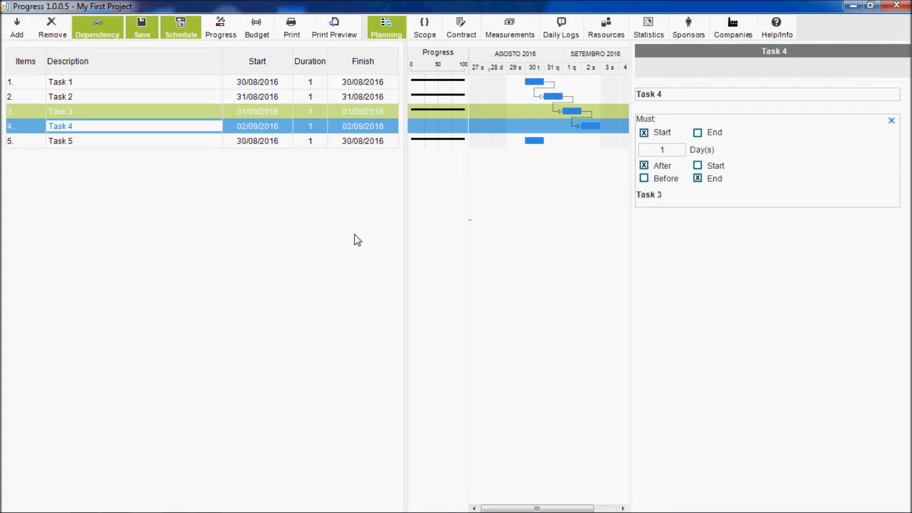
Make Task 5 dependent on Task 4 so it starts 1 day after Task 4's end
{"action": "key", "text": "Down"}
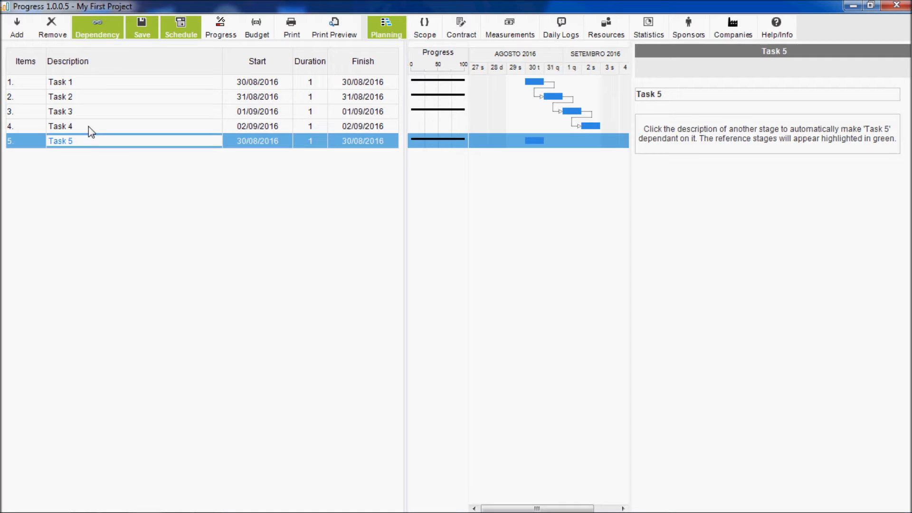
{"action": "left_click", "coordinate": [144, 127]}
{"action": "left_click", "coordinate": [679, 147]}
{"action": "left_click", "coordinate": [669, 248]}
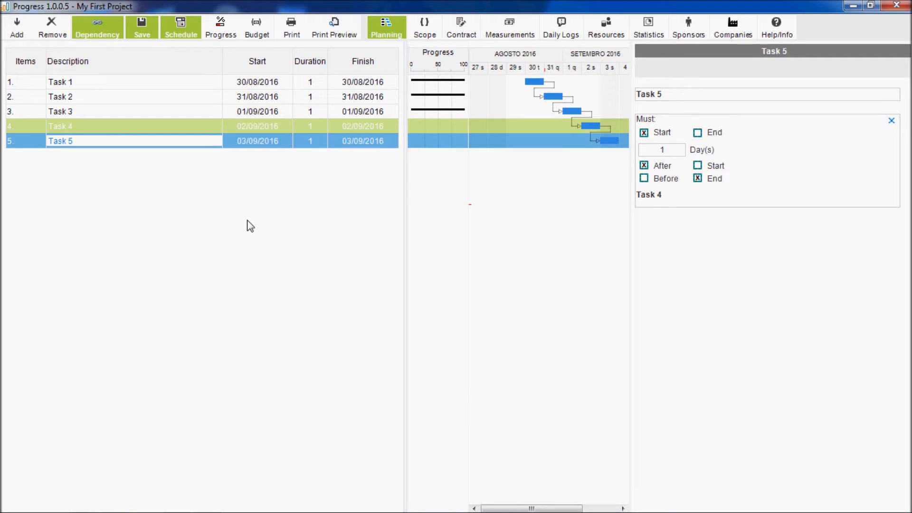
Save the project and leave dependency editing
{"action": "left_click", "coordinate": [152, 24]}
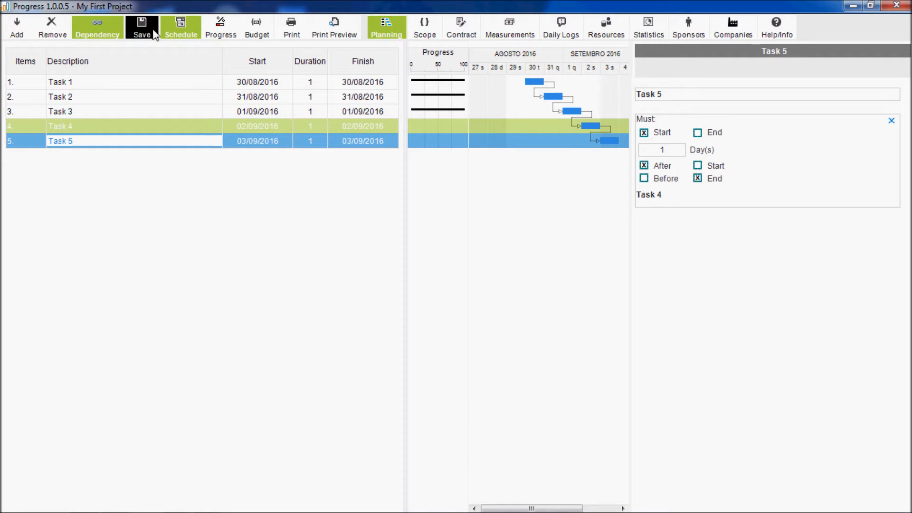
{"action": "left_click", "coordinate": [91, 25]}
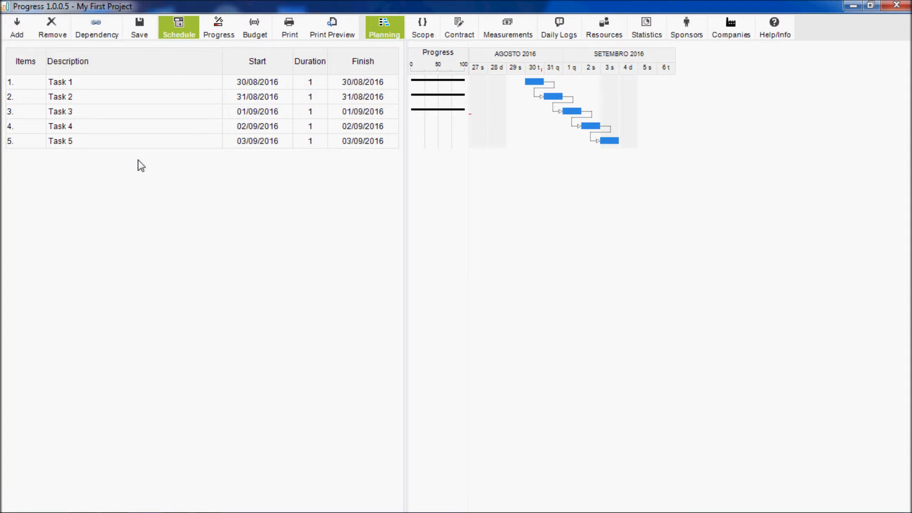
{"action": "left_click", "coordinate": [94, 25]}
Set the duration of Task 1 to 3 days in the schedule
{"action": "left_click", "coordinate": [84, 87]}
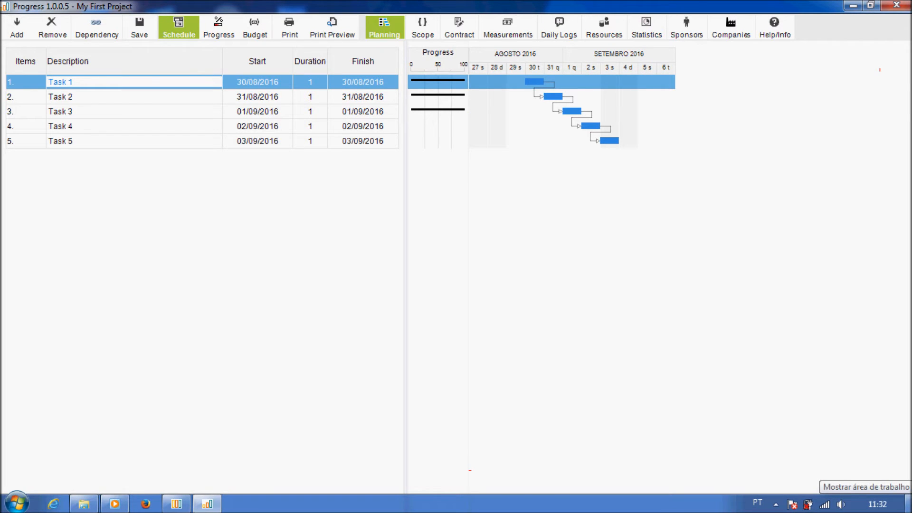
{"action": "key", "text": "Right"}
{"action": "key", "text": "Right"}
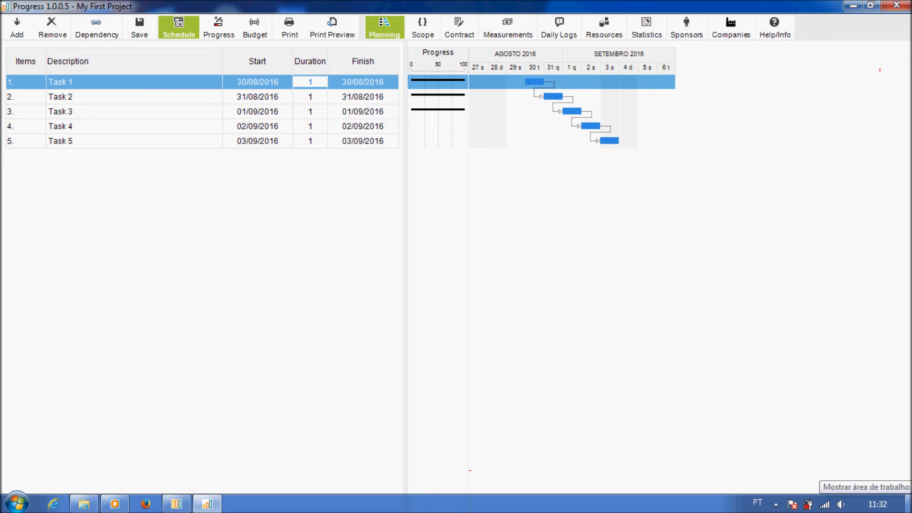
{"action": "type", "text": "5"}
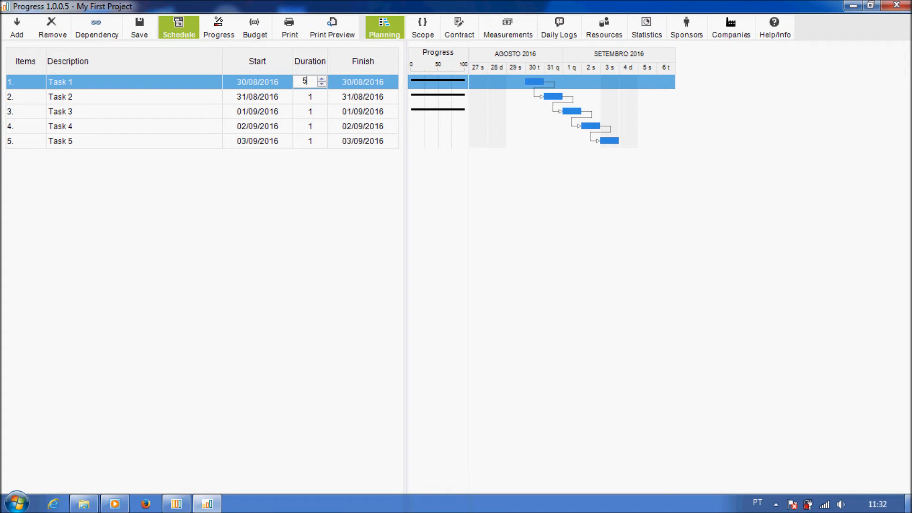
{"action": "key", "text": "BackSpace"}
{"action": "type", "text": "3"}
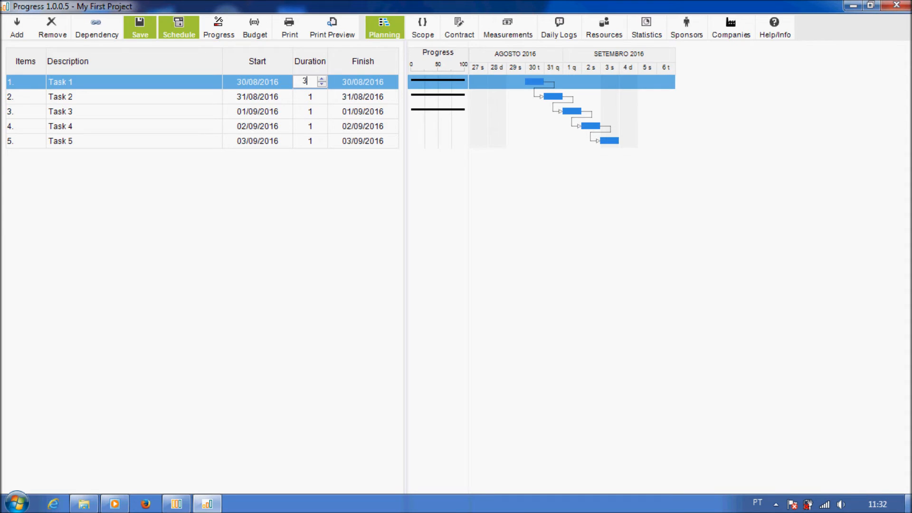
{"action": "key", "text": "Return"}
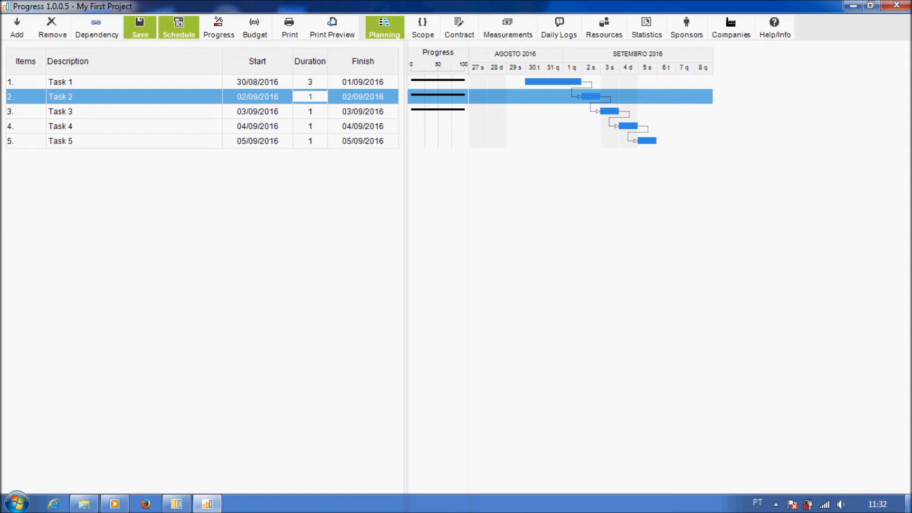
Set the durations of Task 2 to 4, Task 3 to 3, Task 4 to 2 and Task 5 to 5 days
{"action": "type", "text": "4"}
{"action": "key", "text": "Return"}
{"action": "type", "text": "3"}
{"action": "key", "text": "Return"}
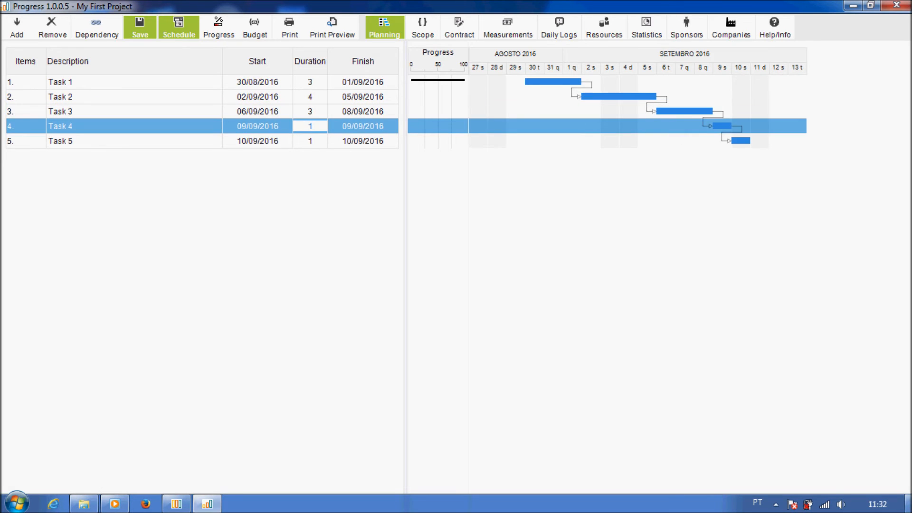
{"action": "type", "text": "2"}
{"action": "key", "text": "Return"}
{"action": "type", "text": "5"}
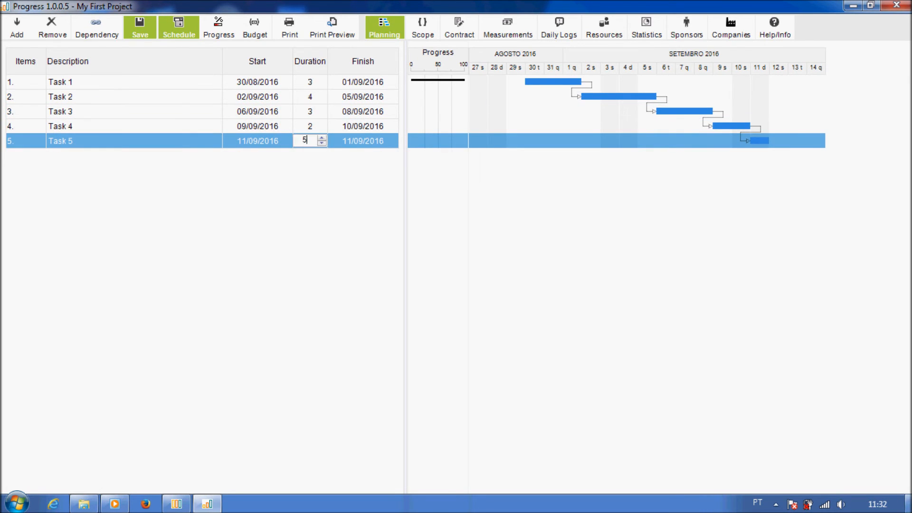
{"action": "key", "text": "Return"}
{"action": "key", "text": "Up"}
{"action": "key", "text": "Down"}
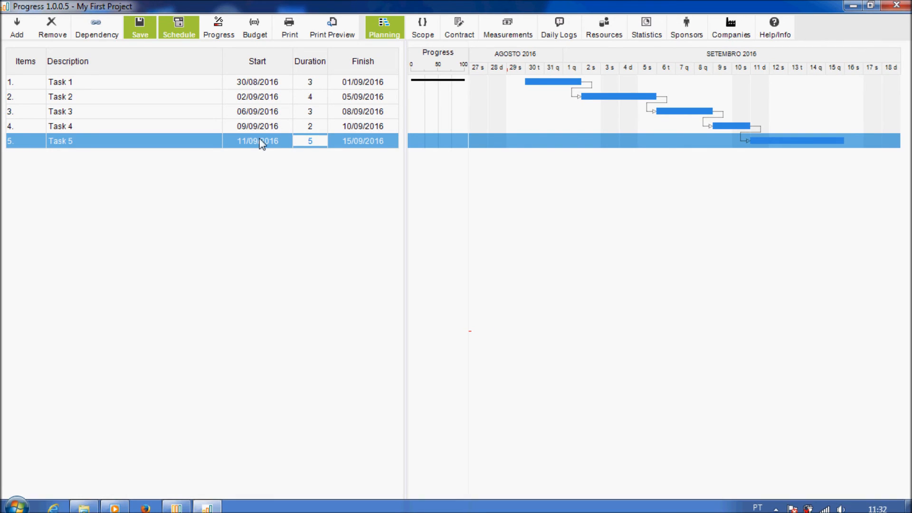